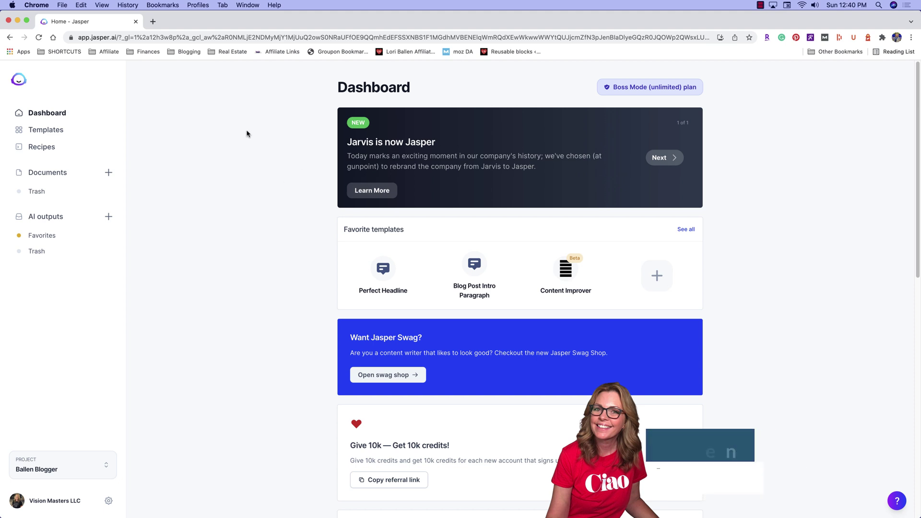
Step: Open the template library and search the page for 'product' to find Product Description
click(49, 133)
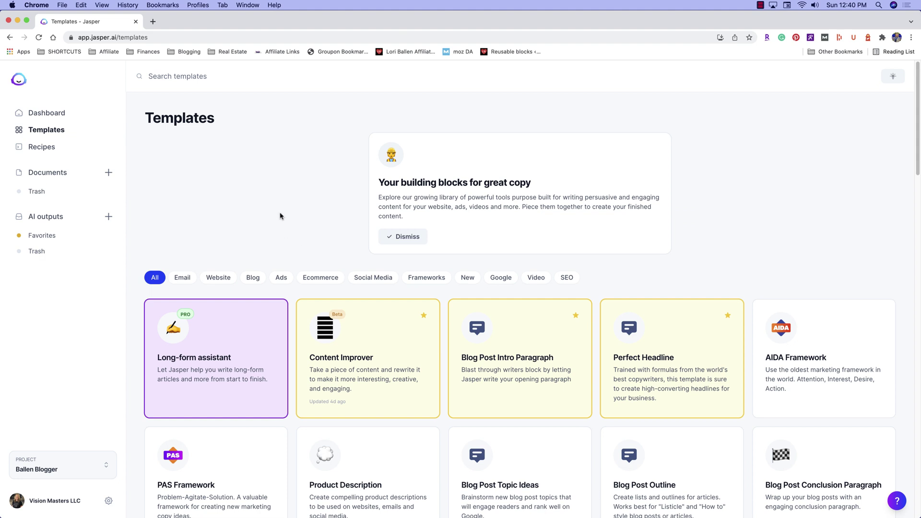
scroll(280, 222, down, 2)
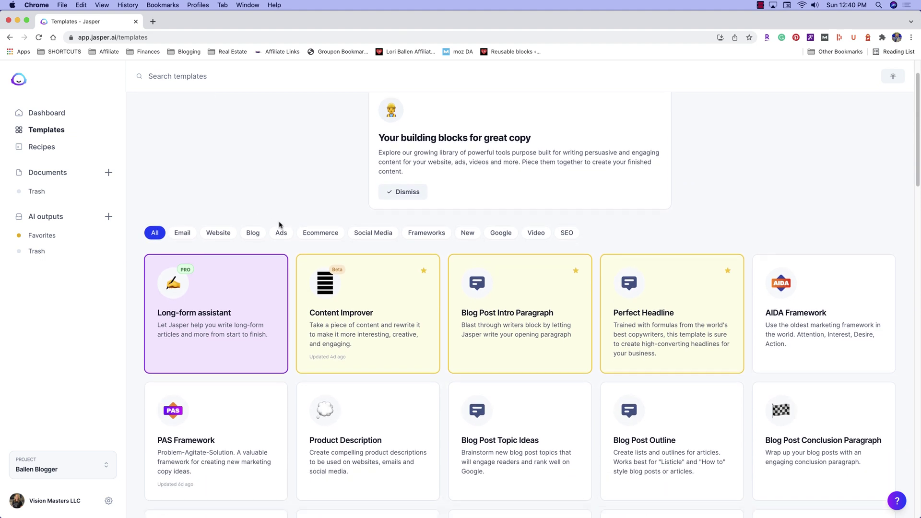
scroll(281, 229, down, 1)
scroll(255, 272, down, 1)
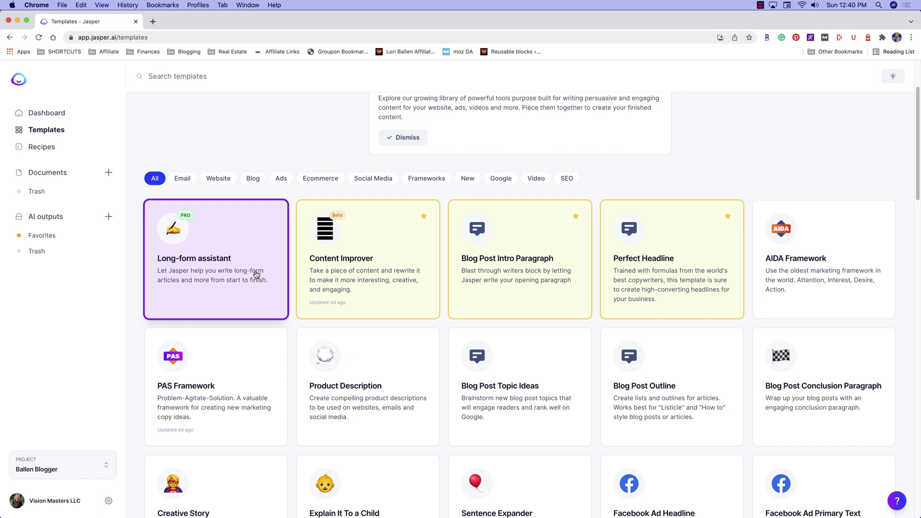
scroll(255, 274, down, 1)
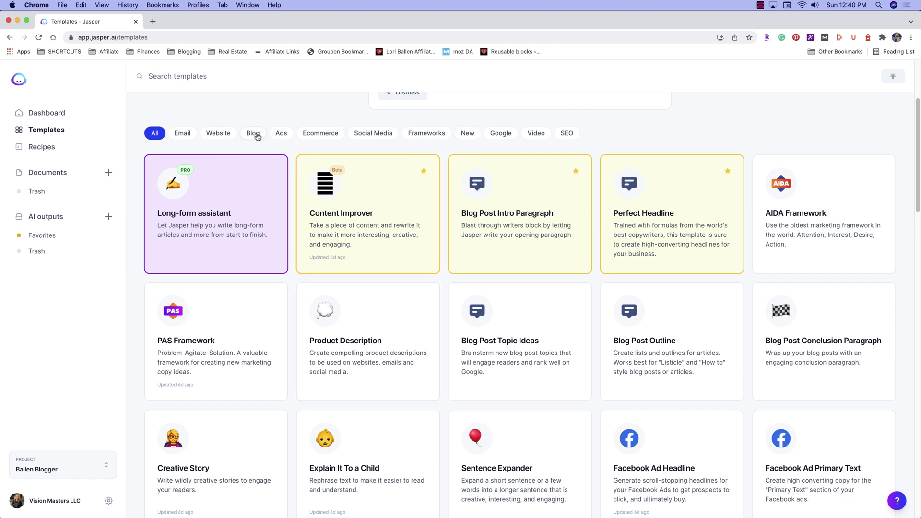
scroll(307, 162, up, 1)
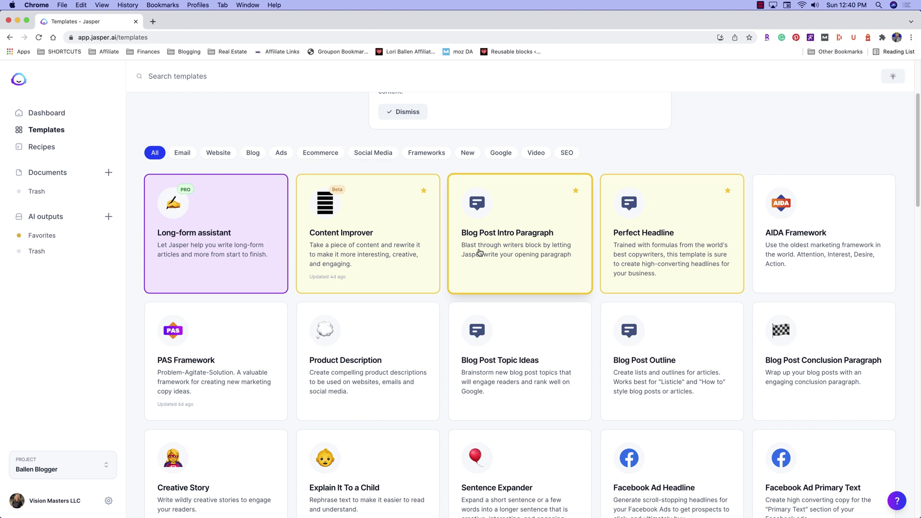
key(super+f)
text(product)
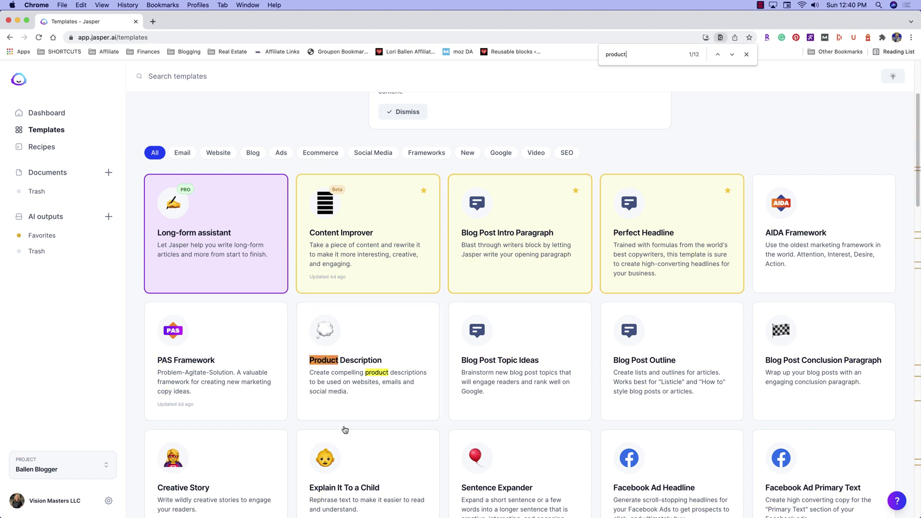
scroll(357, 363, down, 2)
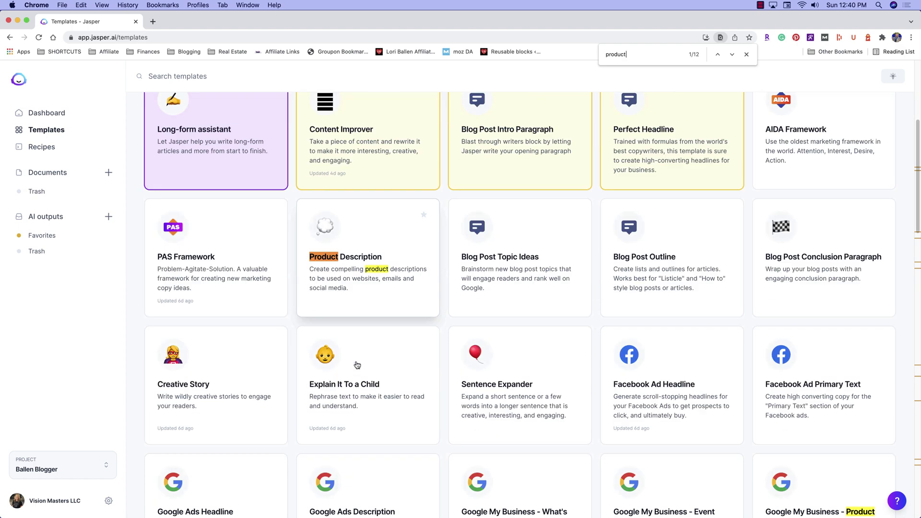
scroll(357, 363, down, 4)
scroll(358, 366, down, 8)
scroll(357, 369, down, 5)
scroll(357, 370, up, 3)
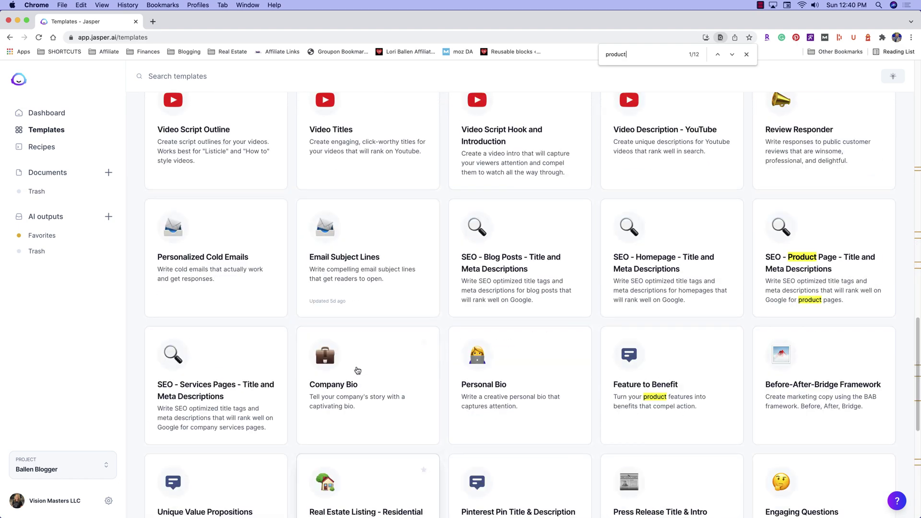
scroll(357, 371, up, 4)
scroll(357, 370, up, 3)
scroll(357, 371, up, 1)
scroll(357, 370, up, 3)
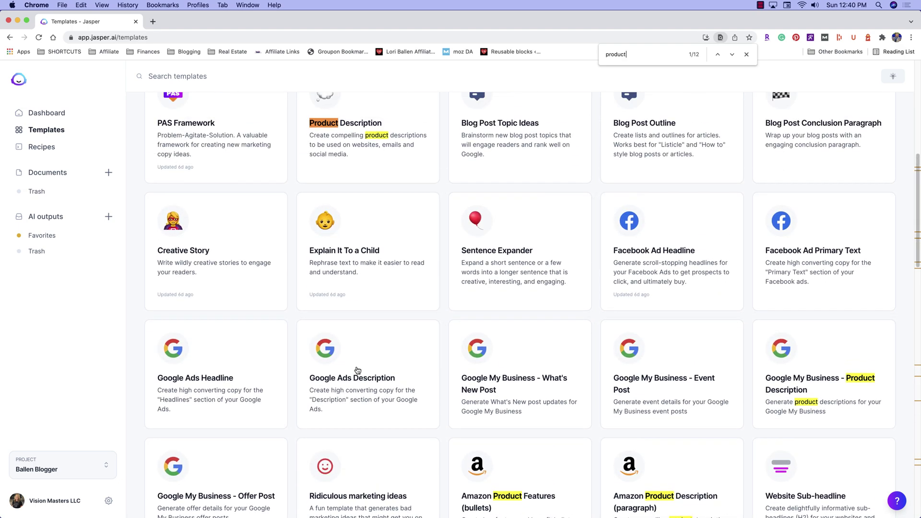
scroll(356, 368, up, 2)
Step: Open the Product Description template and delete the old Ezoic name and product details
click(350, 249)
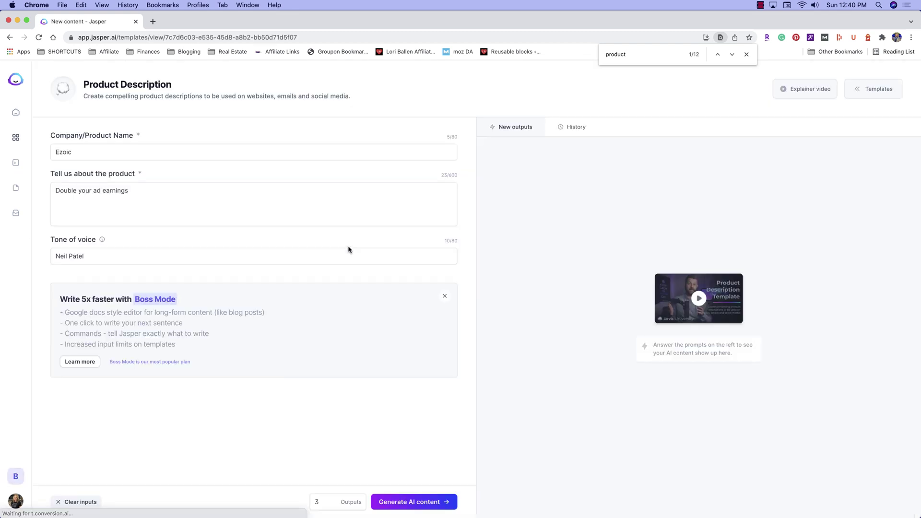
double_click(94, 151)
key(BackSpace)
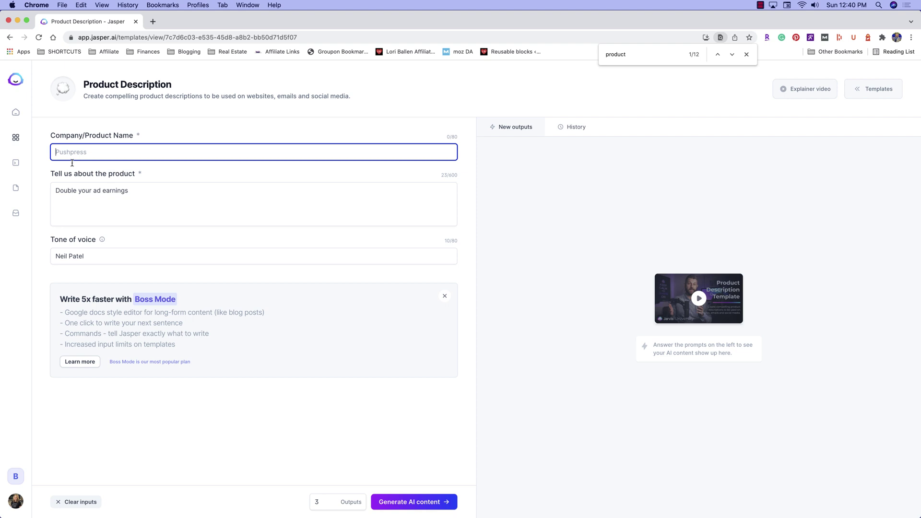
drag(157, 196, 41, 188)
key(BackSpace)
Step: Delete the Neil Patel tone of voice and check the emptied fields
click(94, 259)
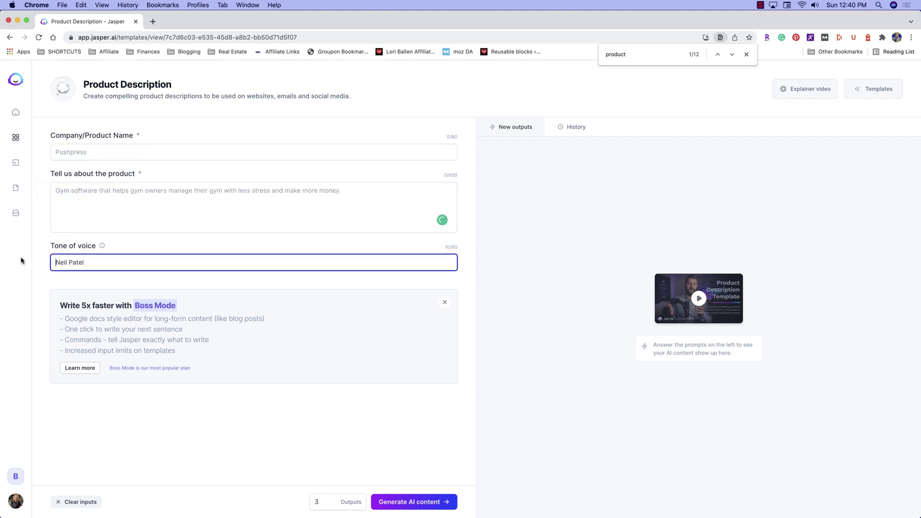
drag(20, 262, 170, 267)
key(BackSpace)
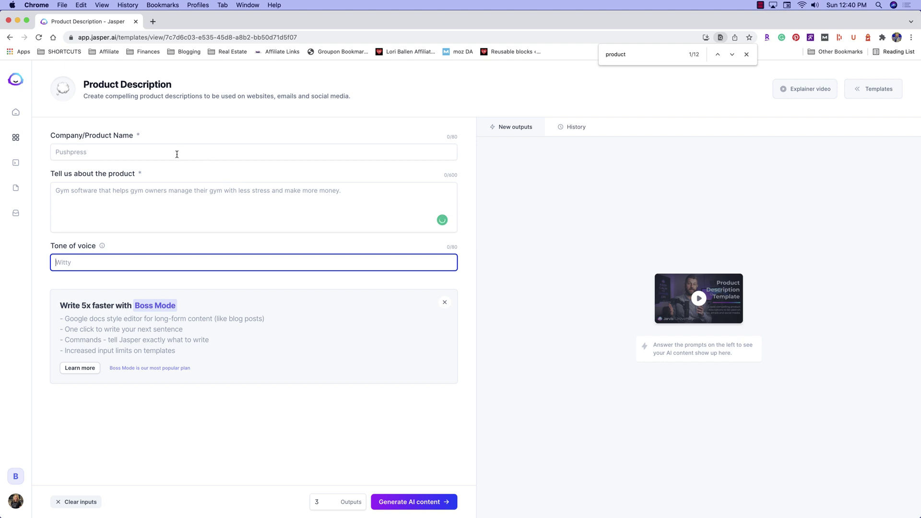
drag(51, 135, 156, 136)
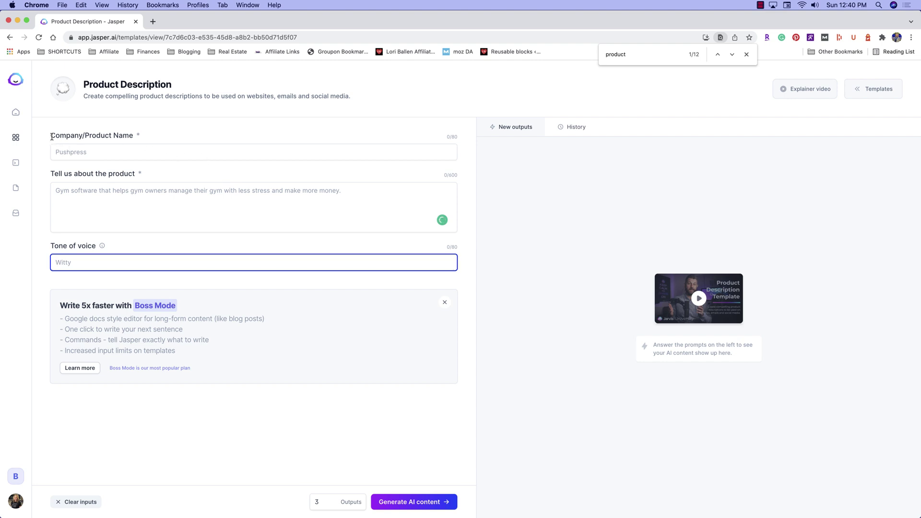
click(123, 206)
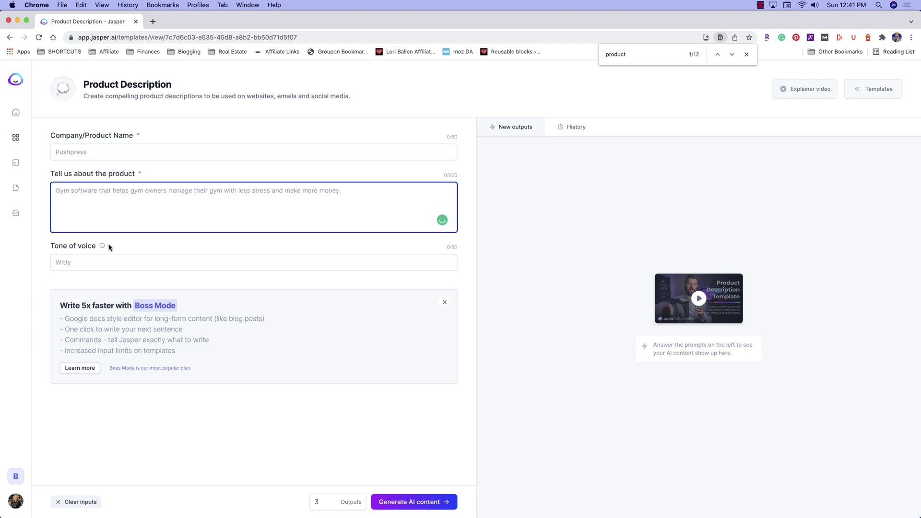
click(79, 258)
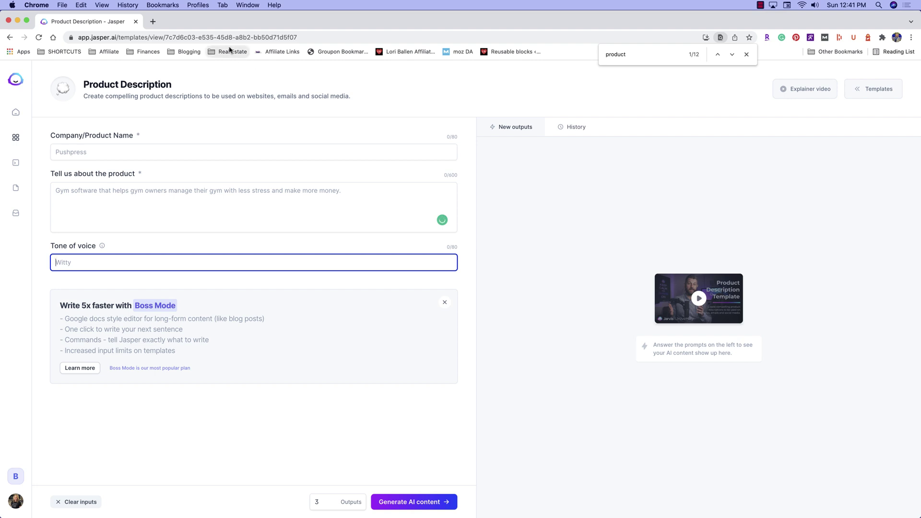
Step: Enter Mailchimp and its newsletter-and-broadcast email-software details, accepting the comma suggestion
click(91, 148)
text(M)
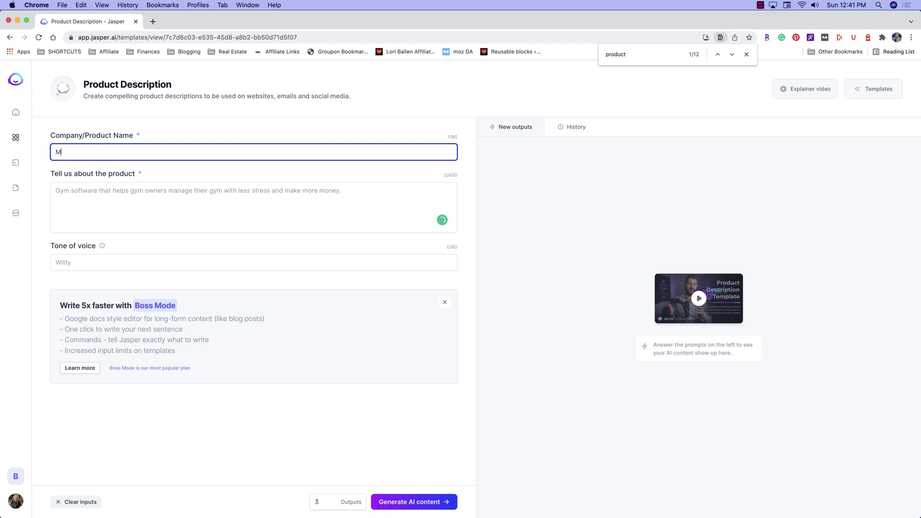
text(ailchimp)
click(134, 203)
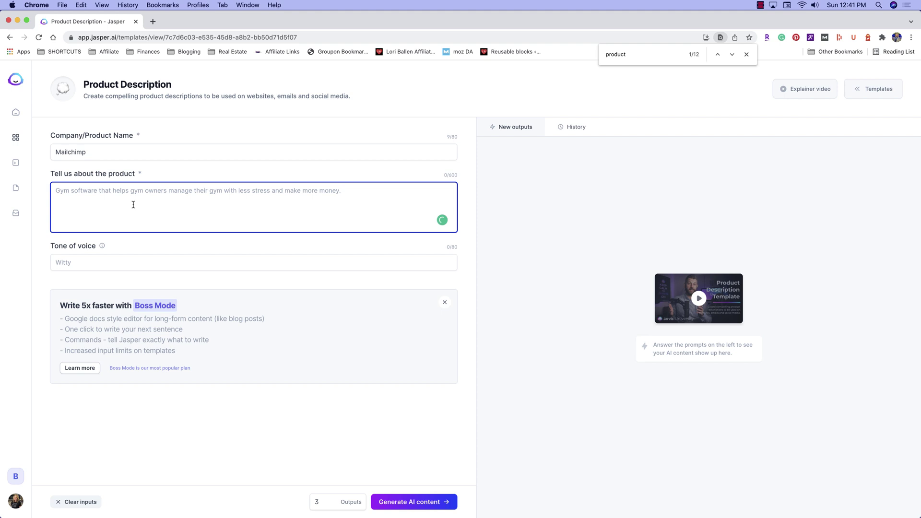
text(M)
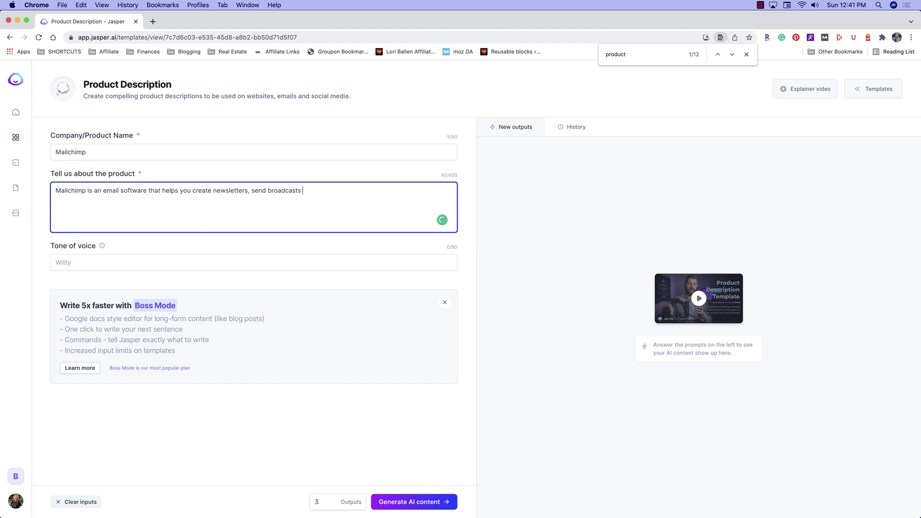
text(and more.)
click(311, 215)
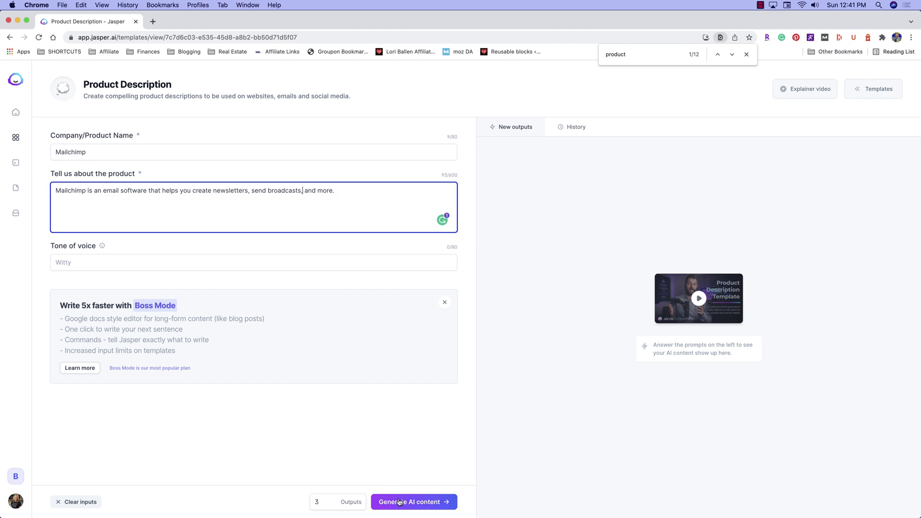
Step: Generate three Mailchimp descriptions, then return to the product details text
click(401, 502)
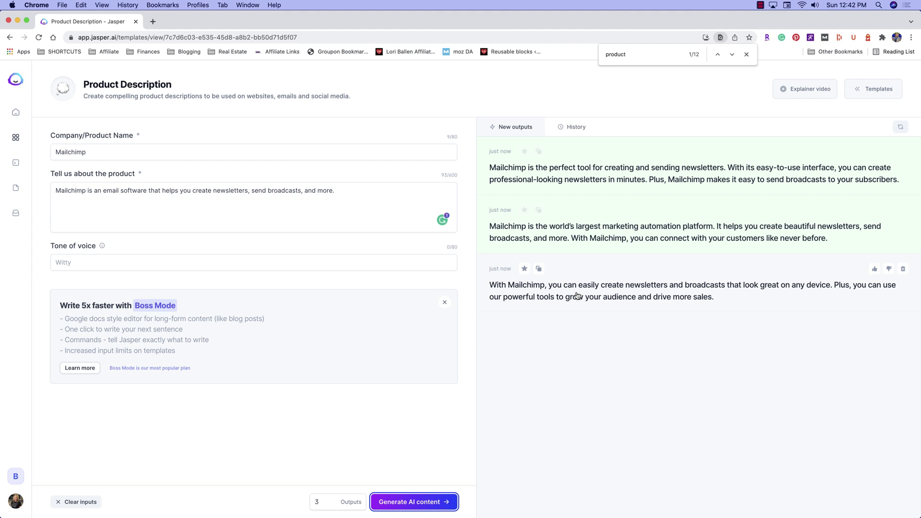
click(344, 195)
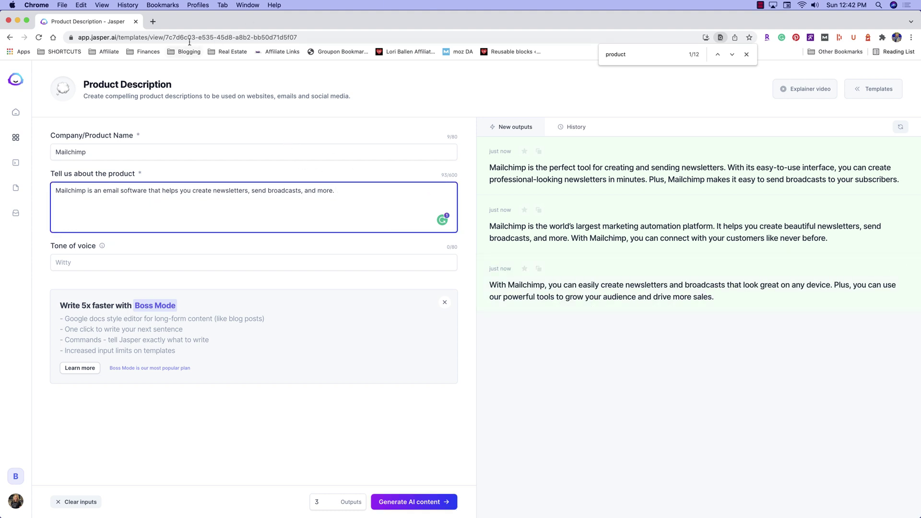
Step: Search Google for 'mailchimp' in a new tab, glancing back at the Jasper tab
click(153, 21)
text(mail)
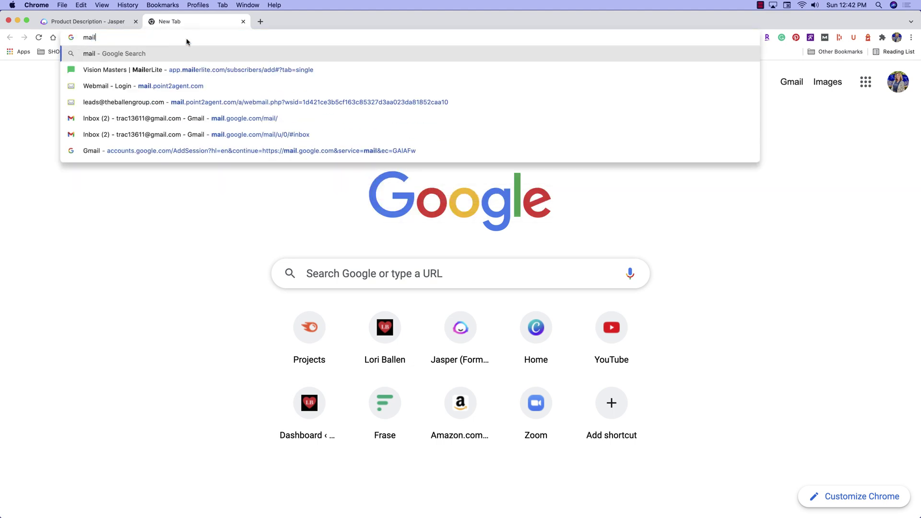
text(chi)
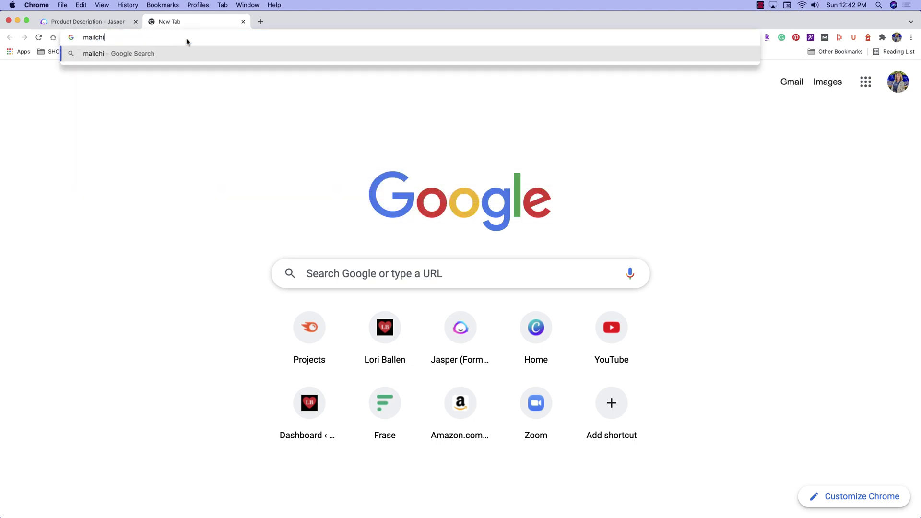
text(mp)
key(Return)
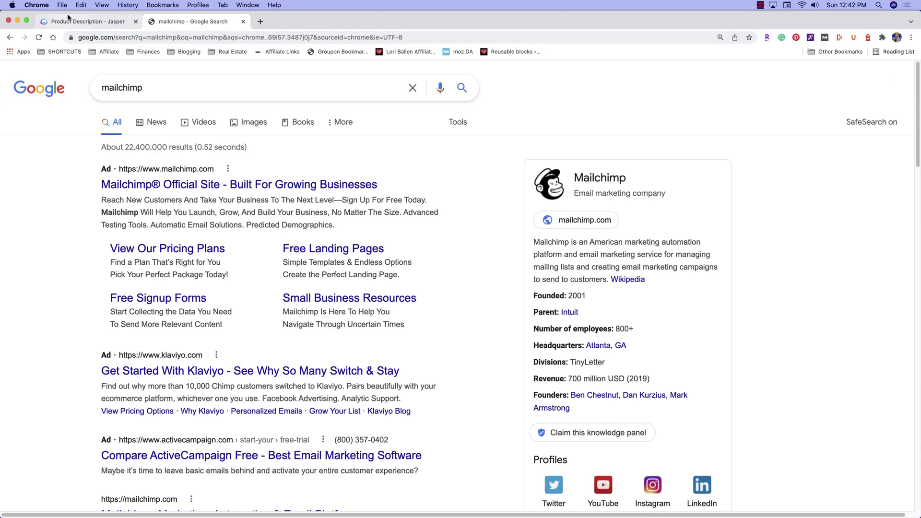
click(74, 22)
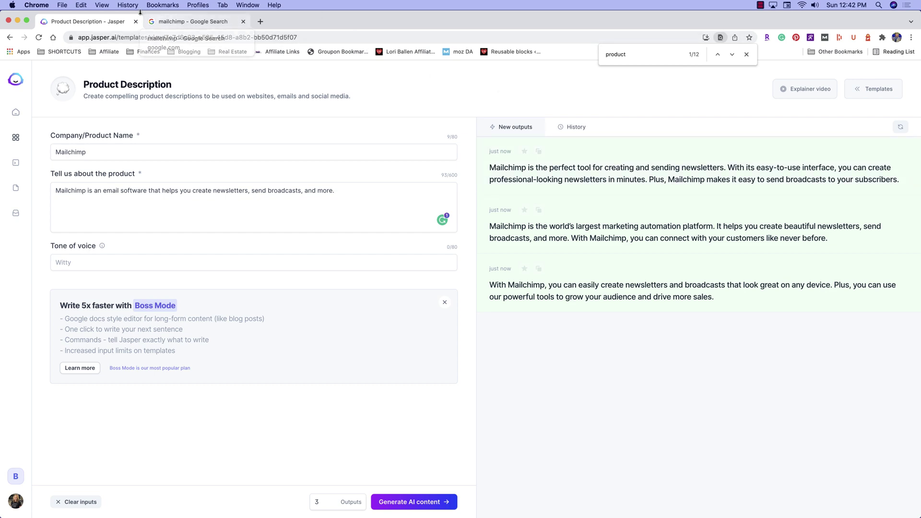
click(188, 22)
Step: Open Mailchimp's site, dismiss the coupon popup and cookie notice, and select 'Market your business'
click(139, 186)
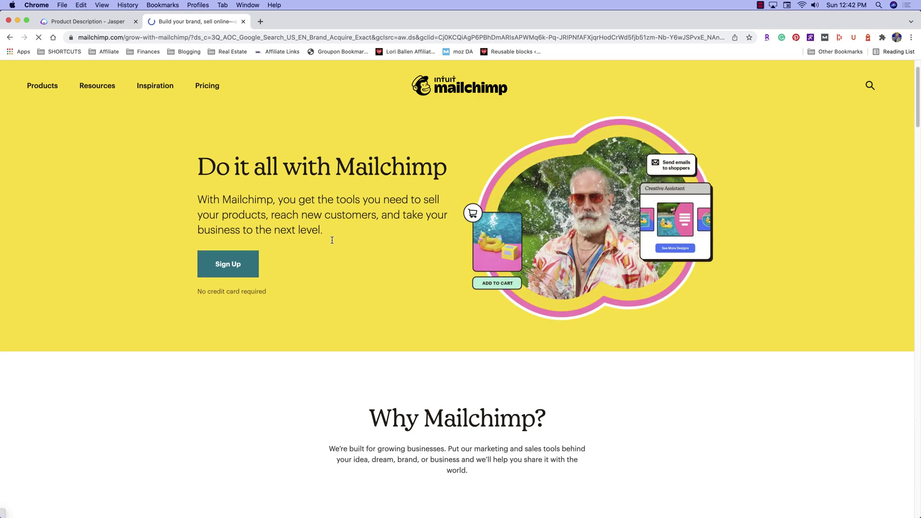
scroll(335, 248, down, 3)
scroll(335, 246, down, 2)
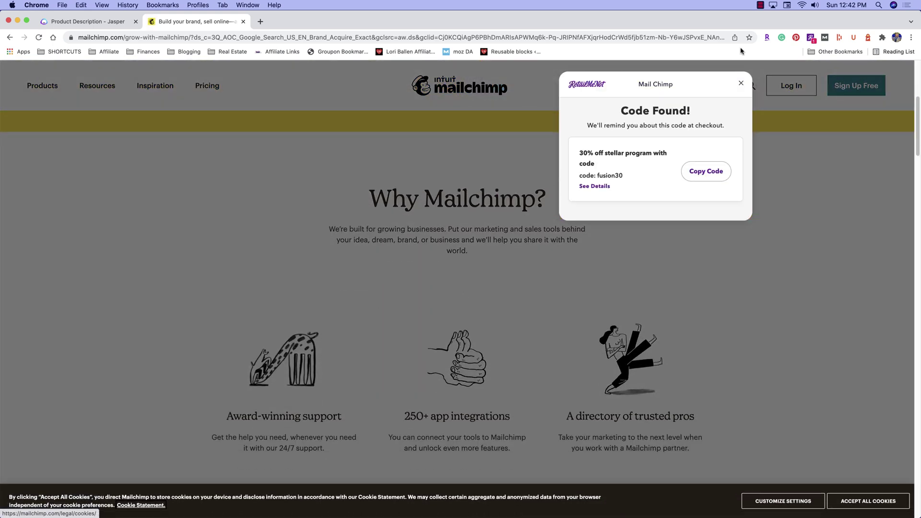
click(741, 83)
scroll(349, 275, down, 3)
scroll(349, 276, down, 1)
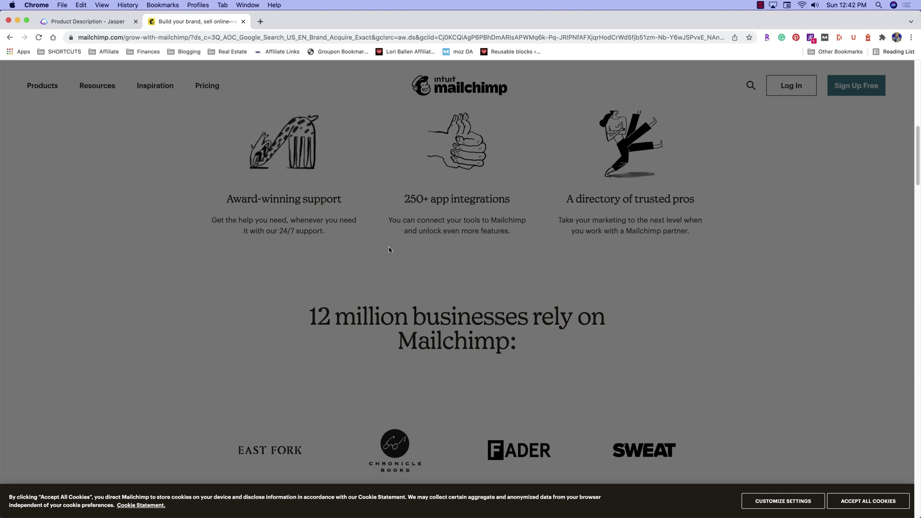
scroll(382, 262, down, 1)
scroll(706, 192, up, 1)
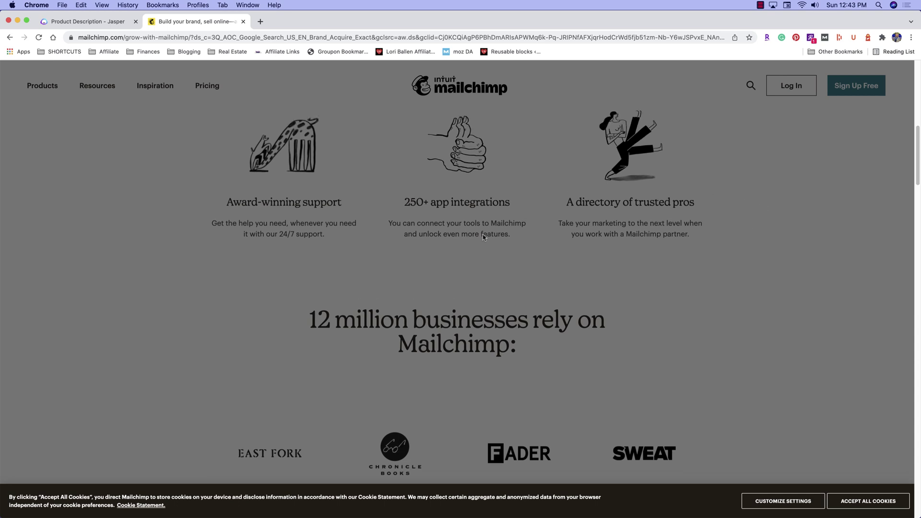
scroll(541, 254, up, 10)
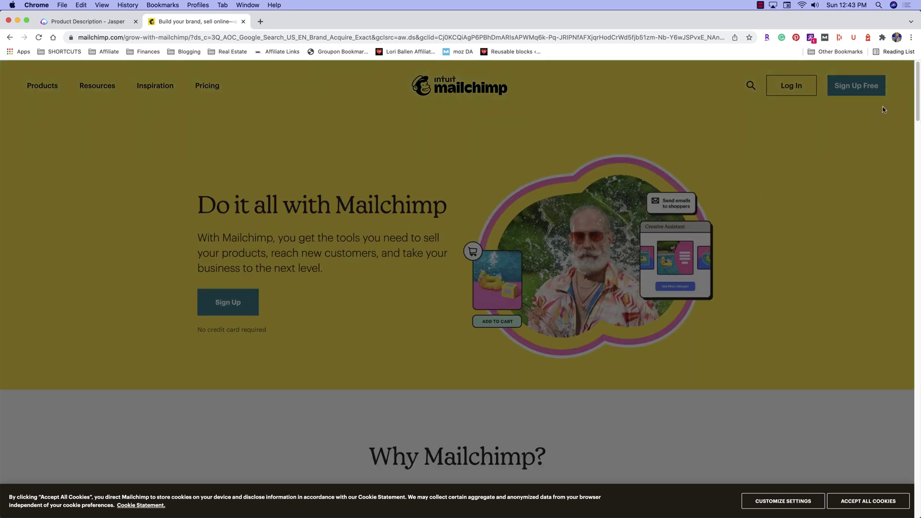
scroll(727, 259, down, 10)
scroll(459, 258, down, 5)
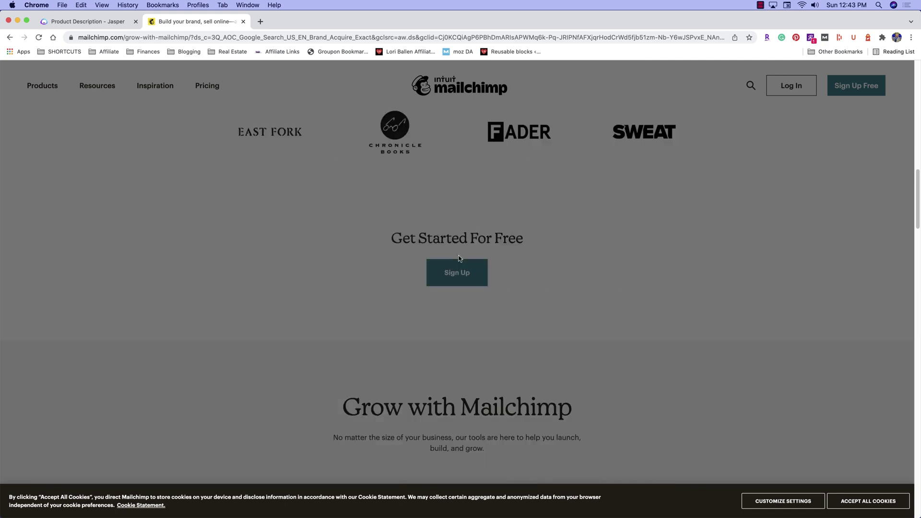
scroll(458, 258, down, 5)
scroll(456, 260, down, 5)
scroll(454, 266, down, 2)
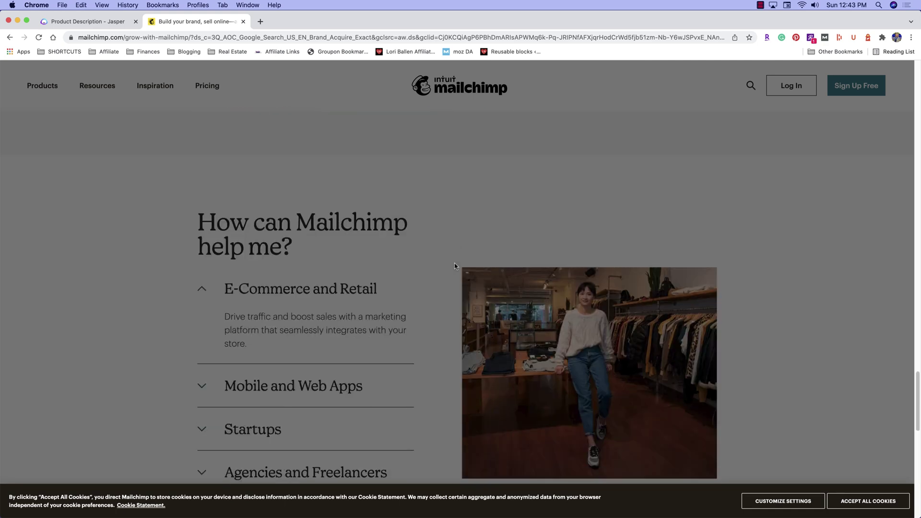
click(868, 501)
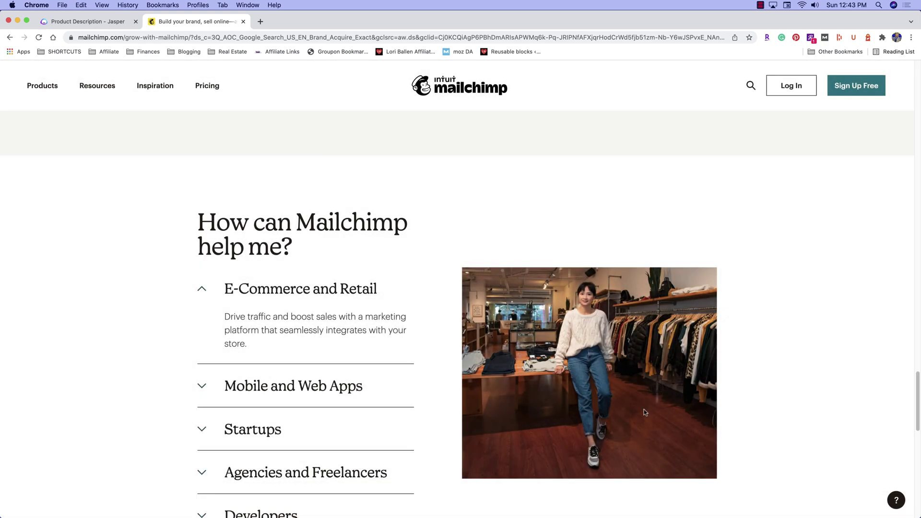
scroll(535, 371, down, 10)
scroll(535, 372, up, 4)
scroll(633, 360, down, 1)
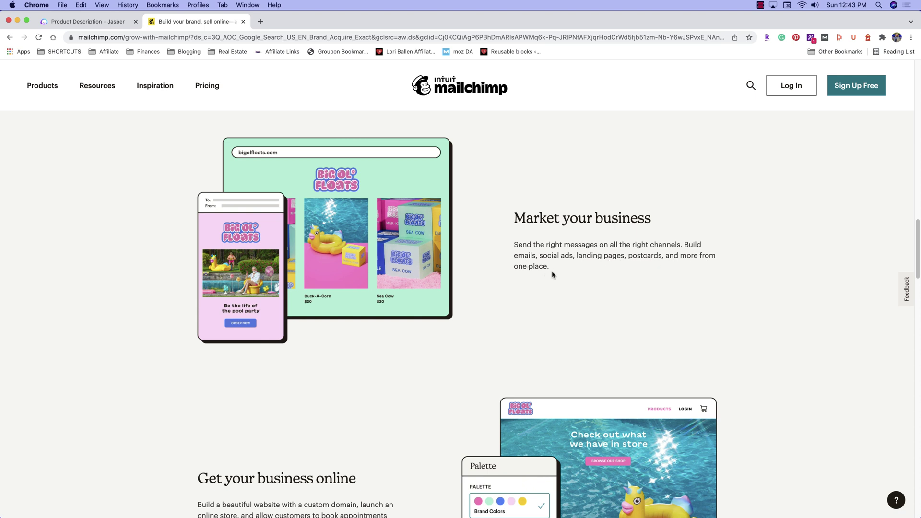
drag(568, 271, 513, 253)
key(super+c)
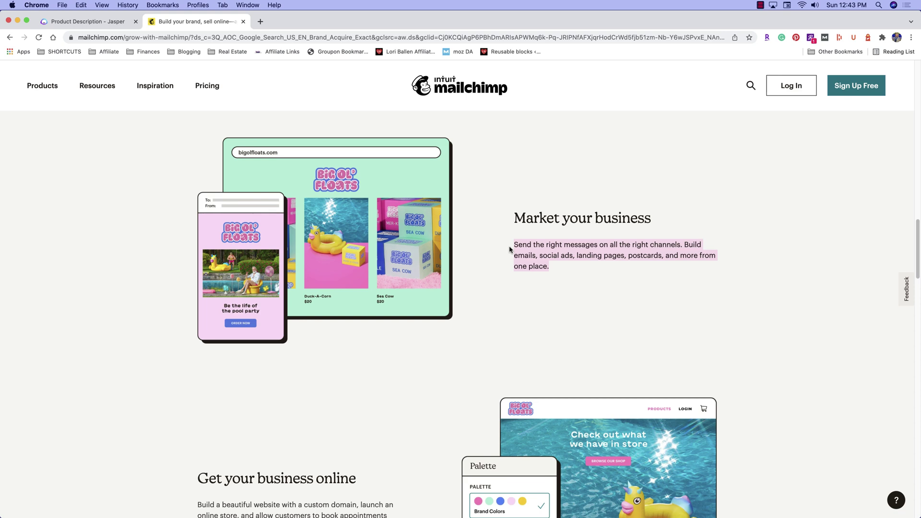
click(87, 22)
Step: Append the pasted Mailchimp multichannel messaging sentences to the product details
click(347, 190)
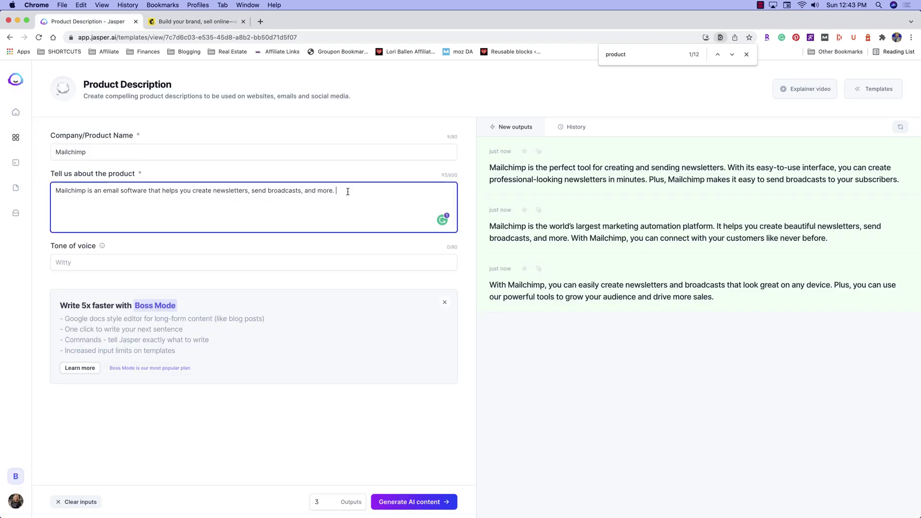
key(super+v)
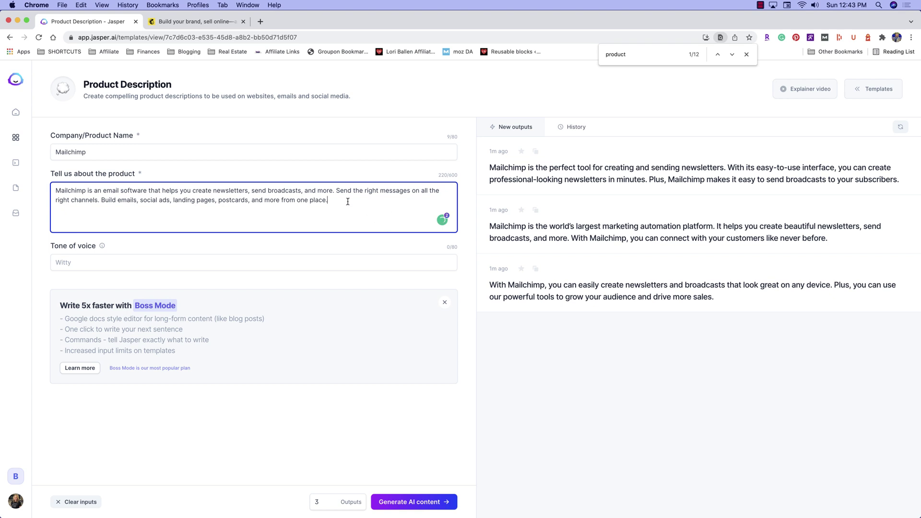
drag(337, 193, 343, 204)
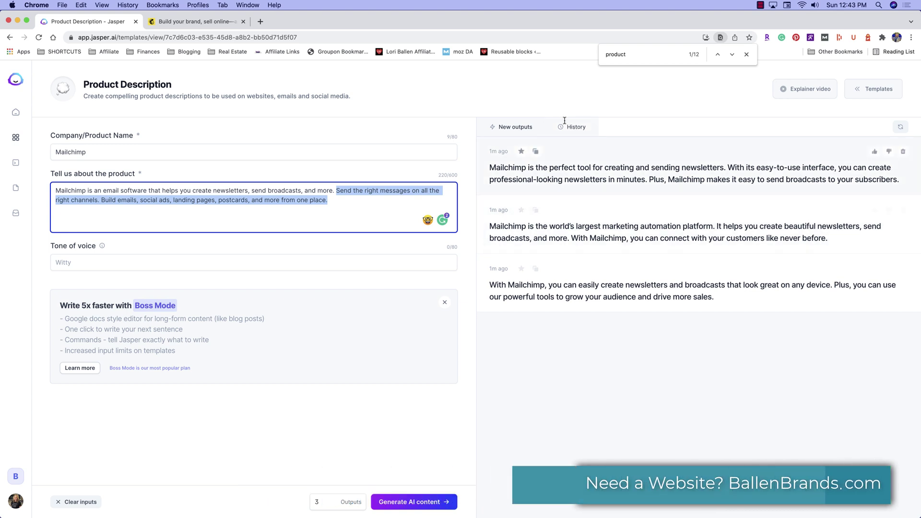
Step: Copy the 'Get your business online' paragraph from the Mailchimp homepage
click(195, 21)
scroll(239, 105, down, 3)
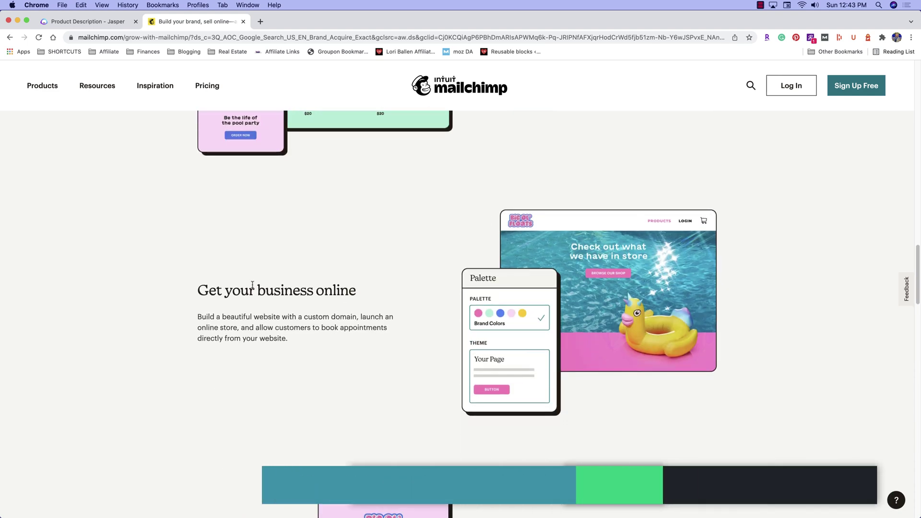
scroll(264, 284, down, 2)
drag(302, 266, 179, 248)
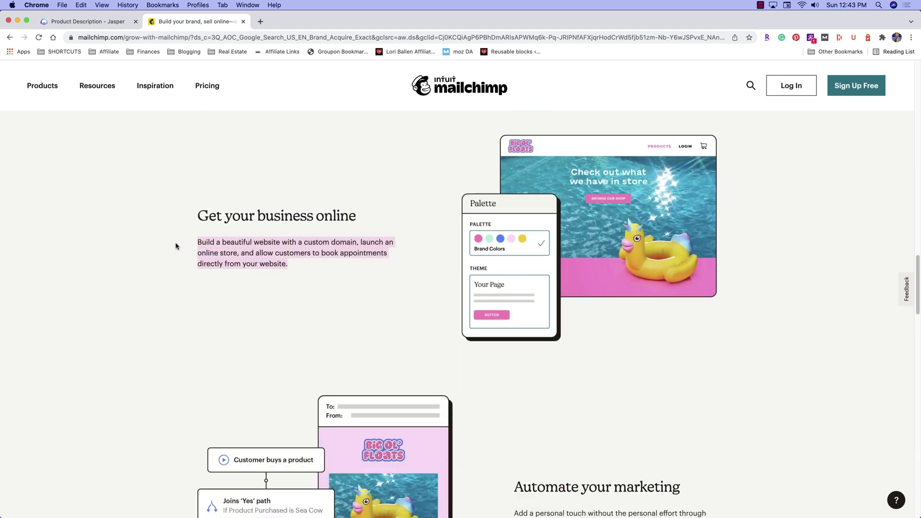
key(super+c)
Step: Append the website-building sentence to the product details, set Outputs to 5, and generate
click(115, 21)
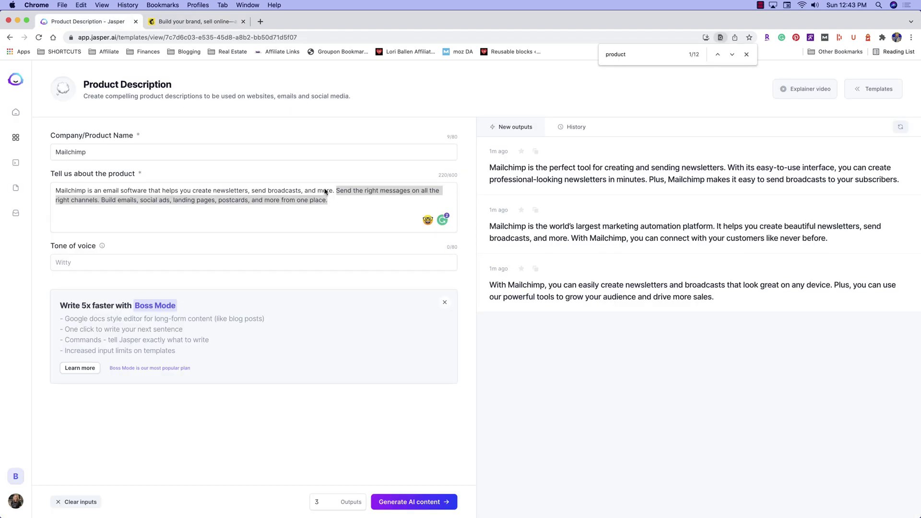
click(363, 205)
key(super+v)
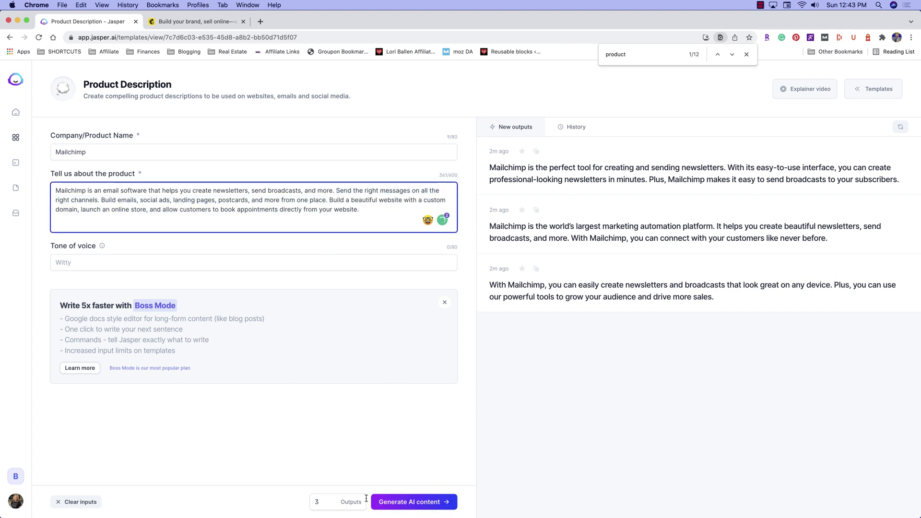
click(332, 499)
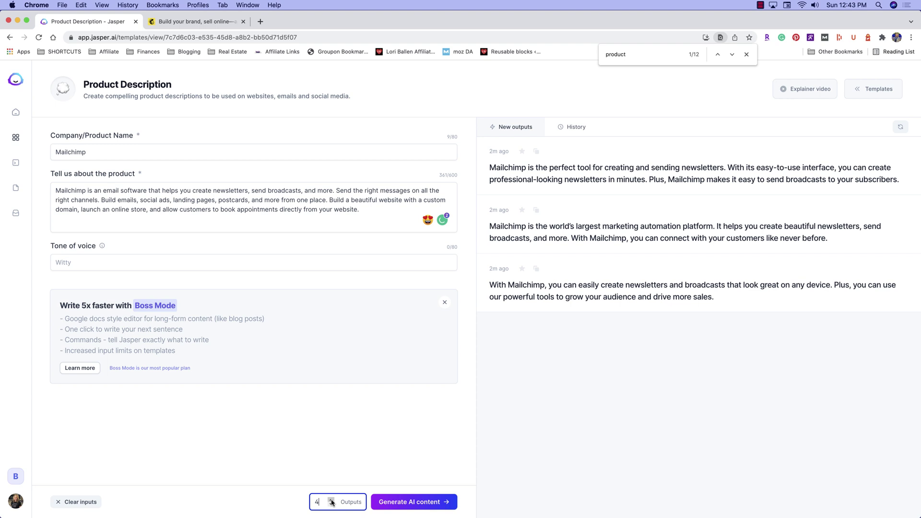
click(418, 502)
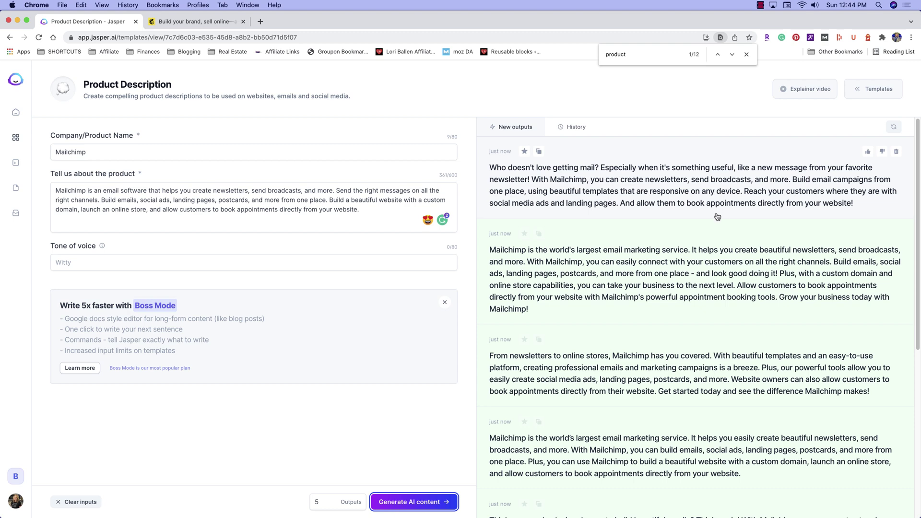
scroll(713, 213, down, 2)
scroll(509, 205, down, 2)
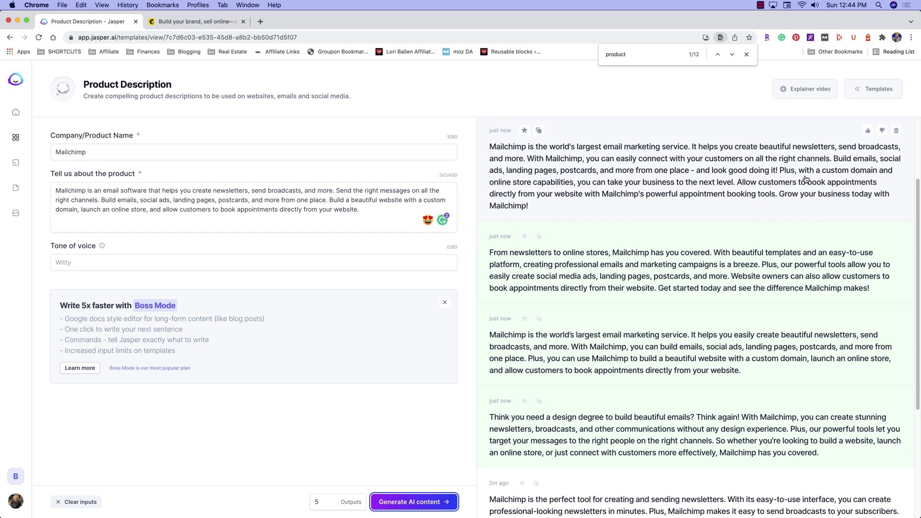
scroll(591, 374, down, 2)
scroll(591, 360, down, 1)
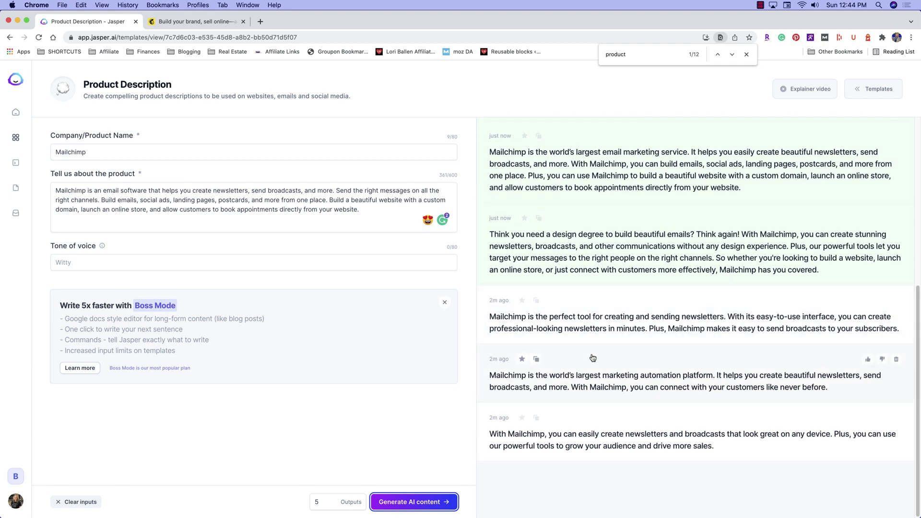
scroll(515, 418, up, 5)
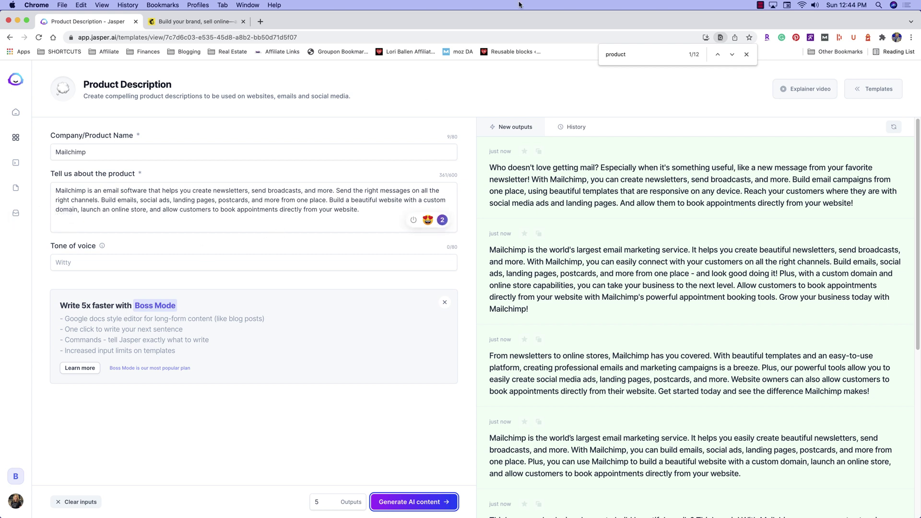
Step: Review the five new Mailchimp descriptions, starting with 'Who doesn't love getting mail?'
click(760, 5)
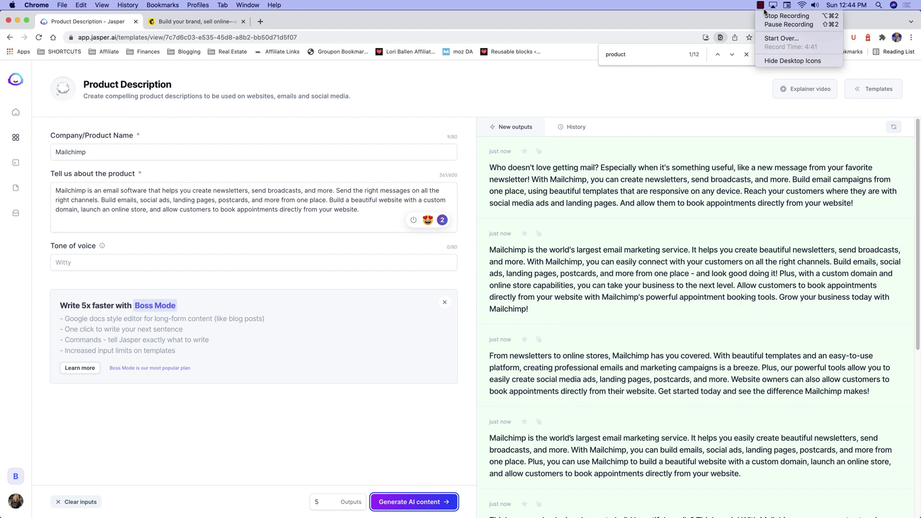